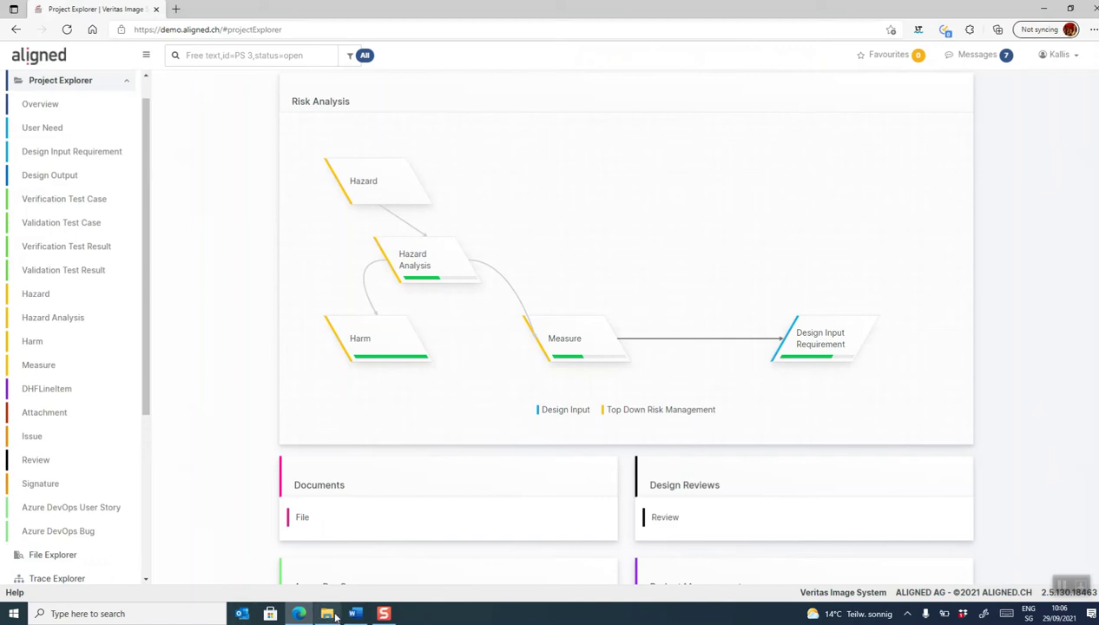
# - Switch to the Hazard Analysis.docx document in Word, review its risk table columns, and return to the browser
pyautogui.moveTo(353, 612)
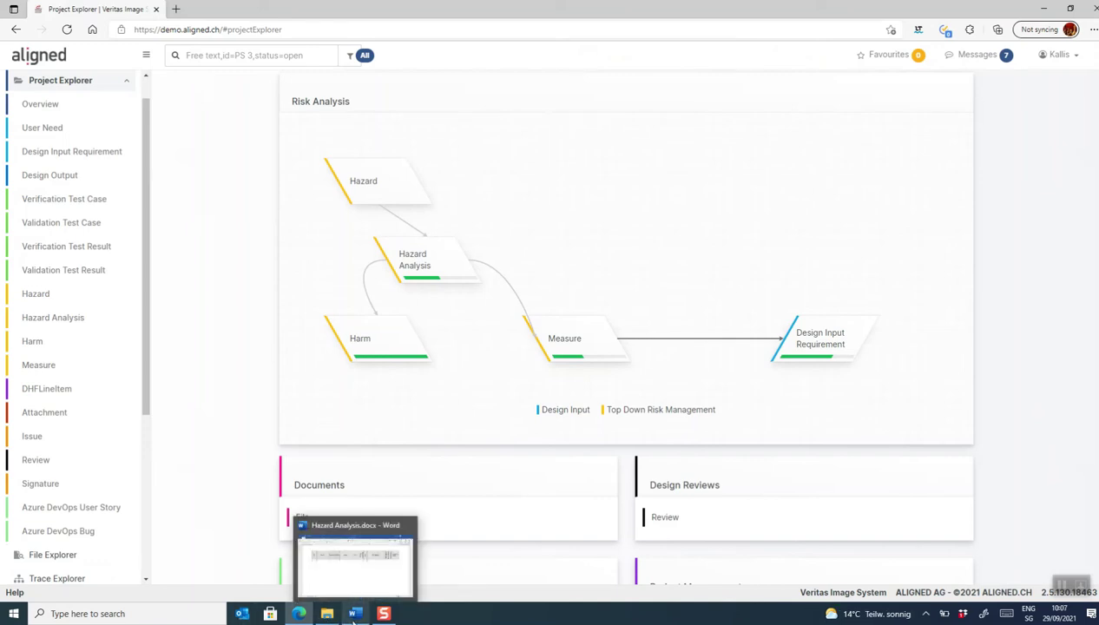
pyautogui.click(353, 613)
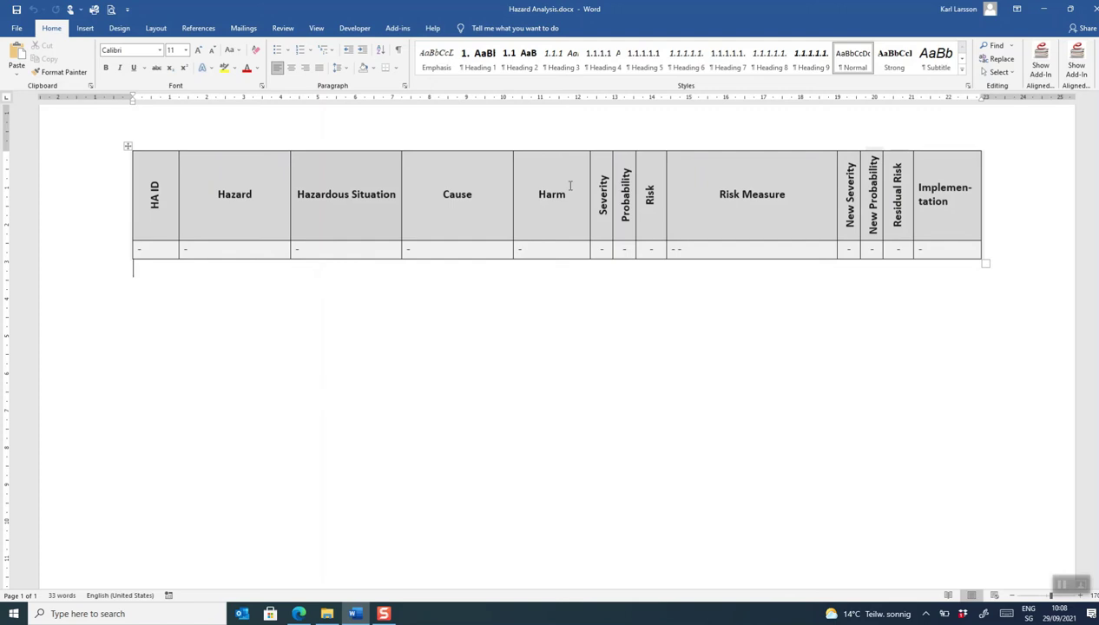
pyautogui.click(1046, 12)
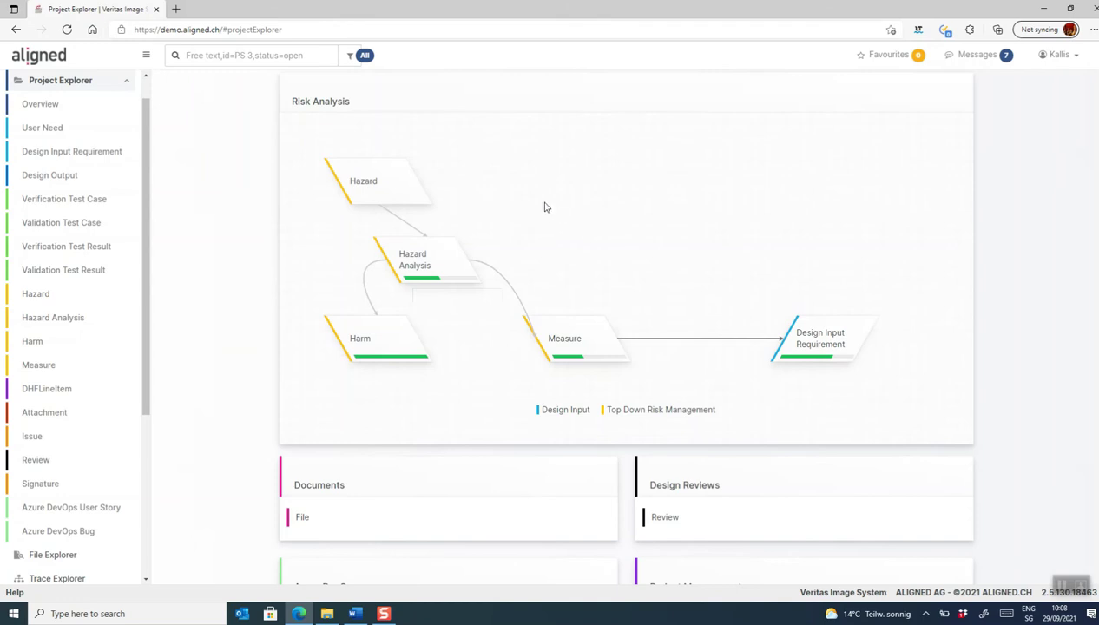
# - Open the Hazard list, expand the energy, biological and chemical, and environmental folders, and view the Mechanical Force hazard
pyautogui.click(371, 180)
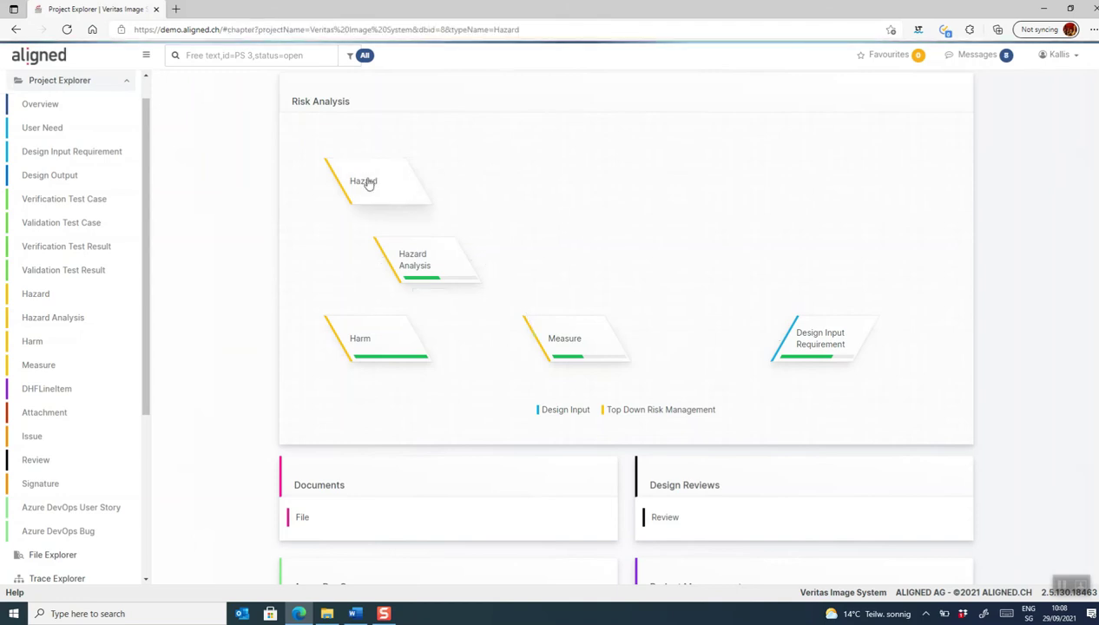
pyautogui.click(239, 202)
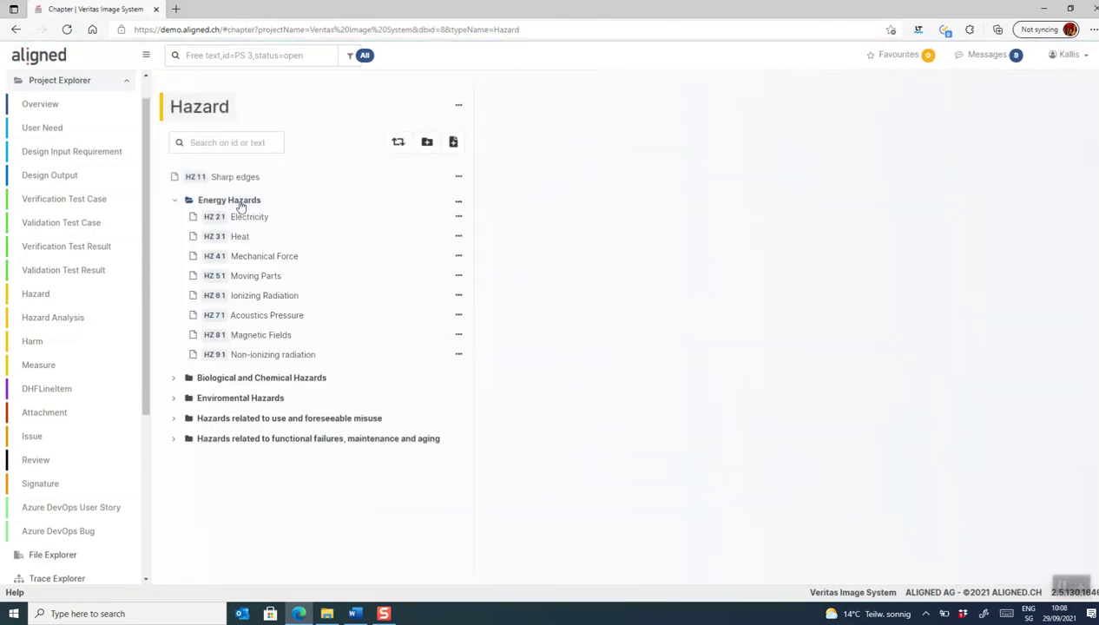
pyautogui.click(236, 376)
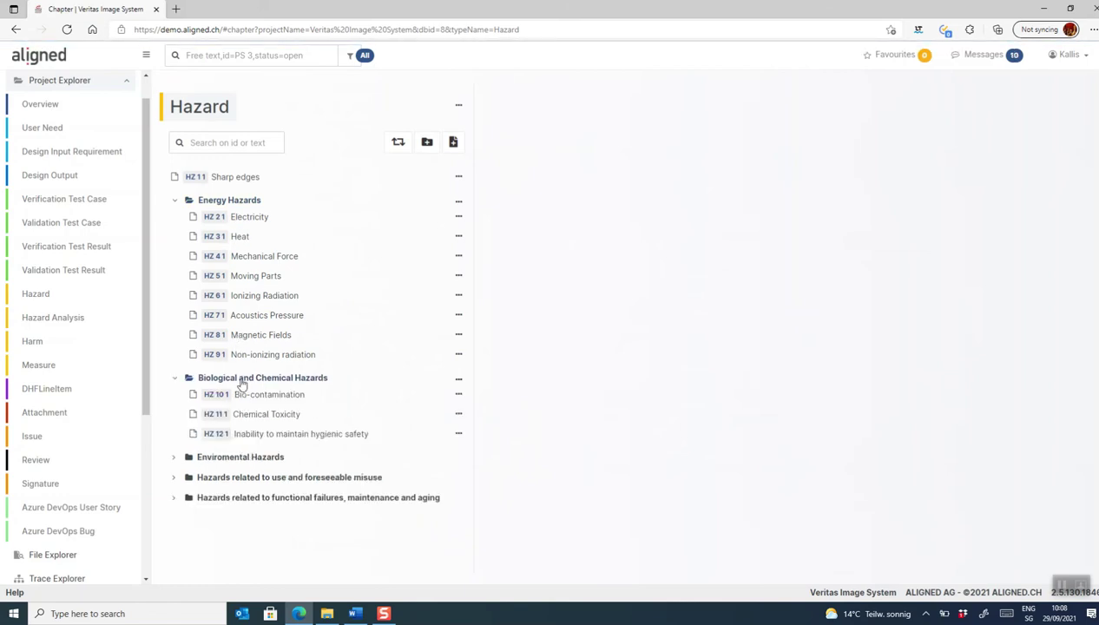
pyautogui.click(233, 460)
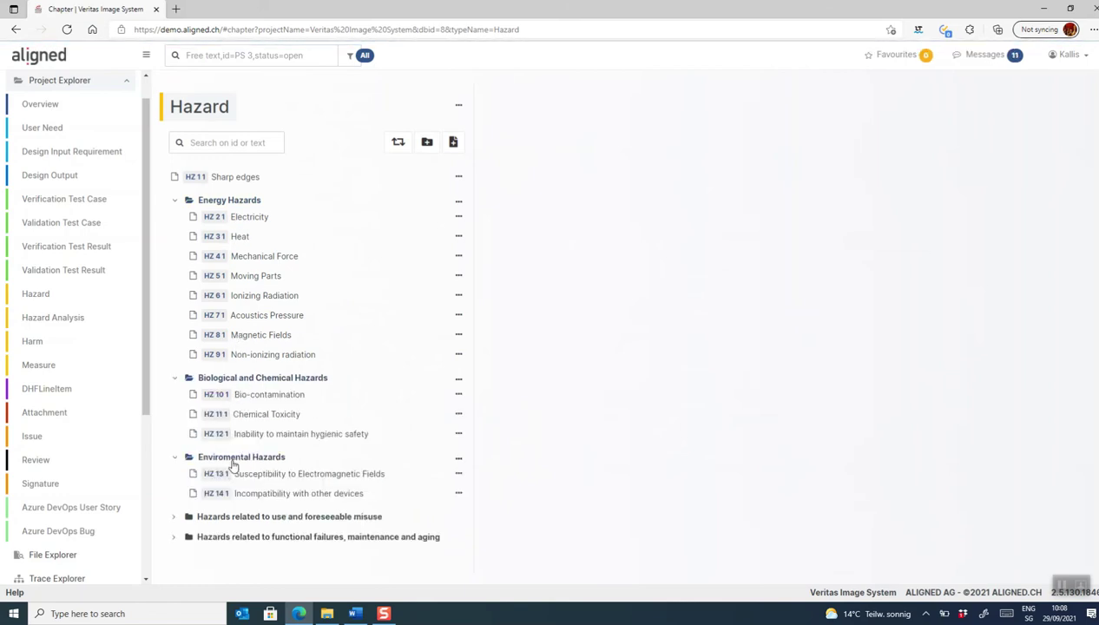
pyautogui.click(271, 259)
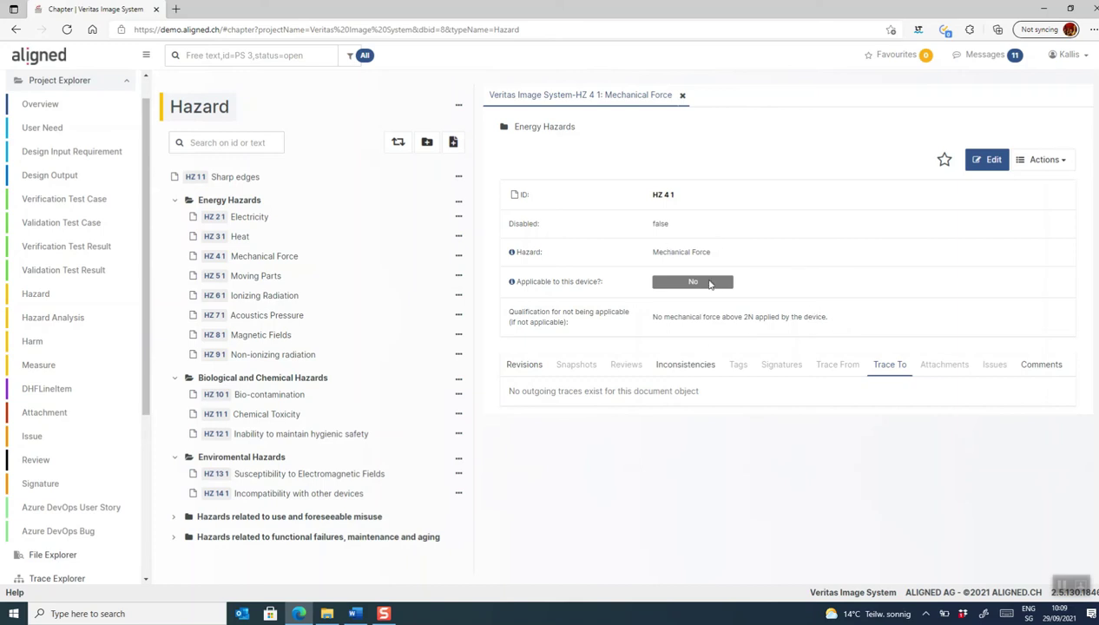
# - Generate a hazard analysis from the Electricity hazard with the hazardous situation "User gets electric shock when touching the device"
pyautogui.click(246, 219)
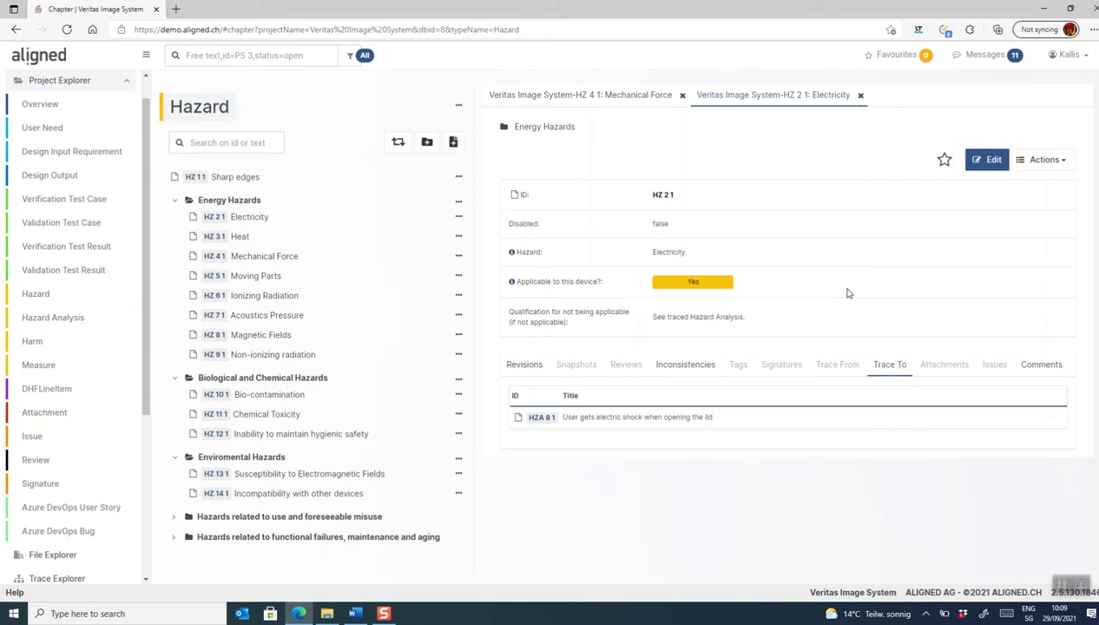
pyautogui.click(1045, 165)
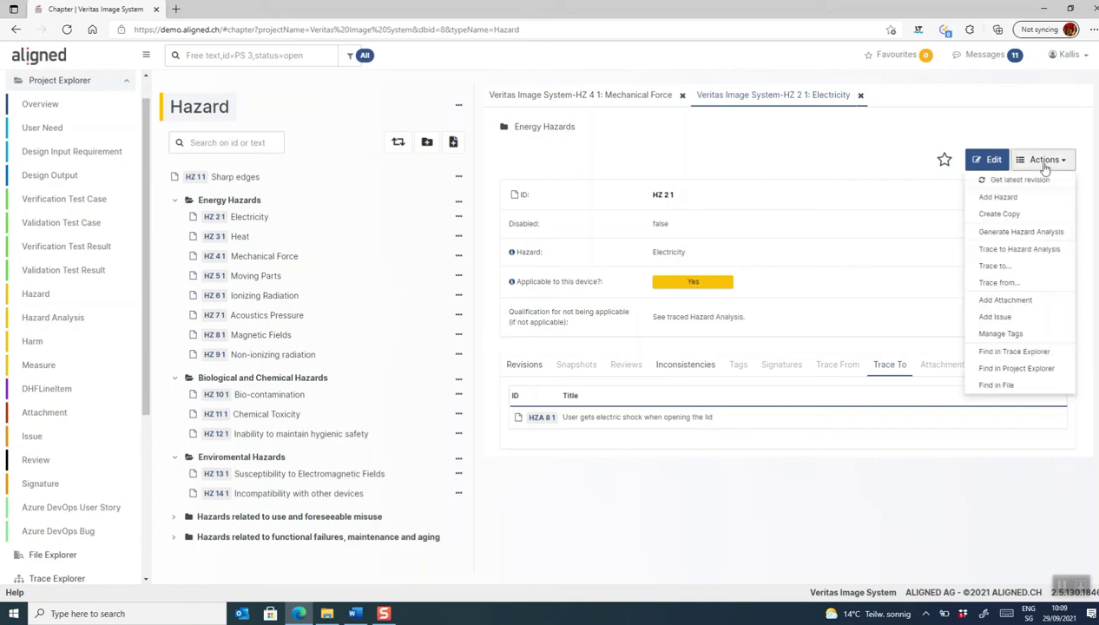
pyautogui.click(1005, 232)
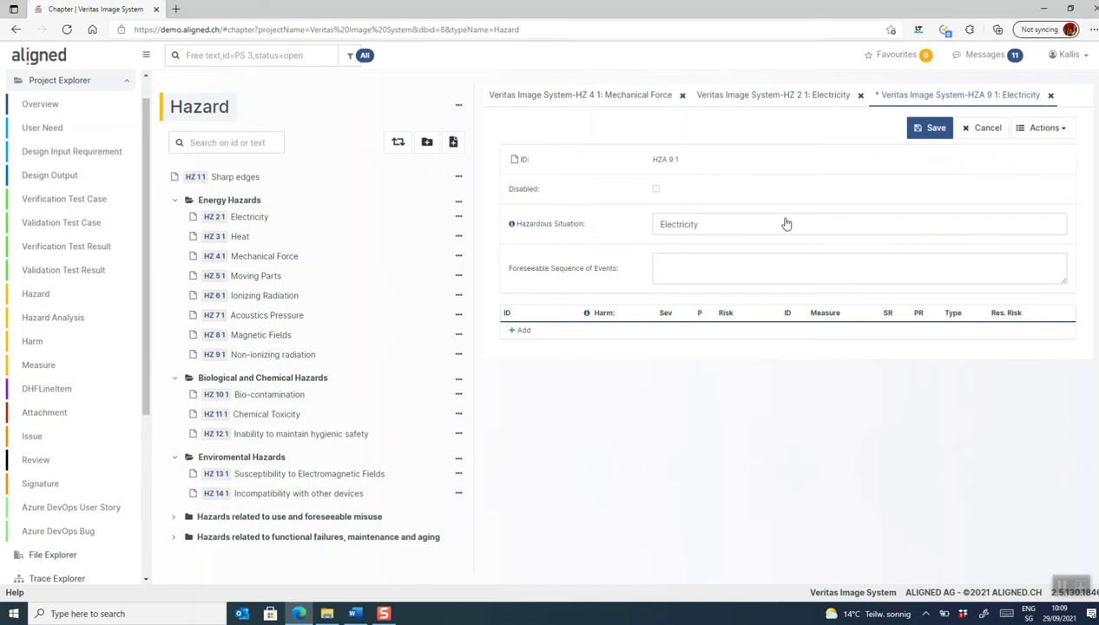
pyautogui.click(748, 226)
pyautogui.doubleClick(667, 226)
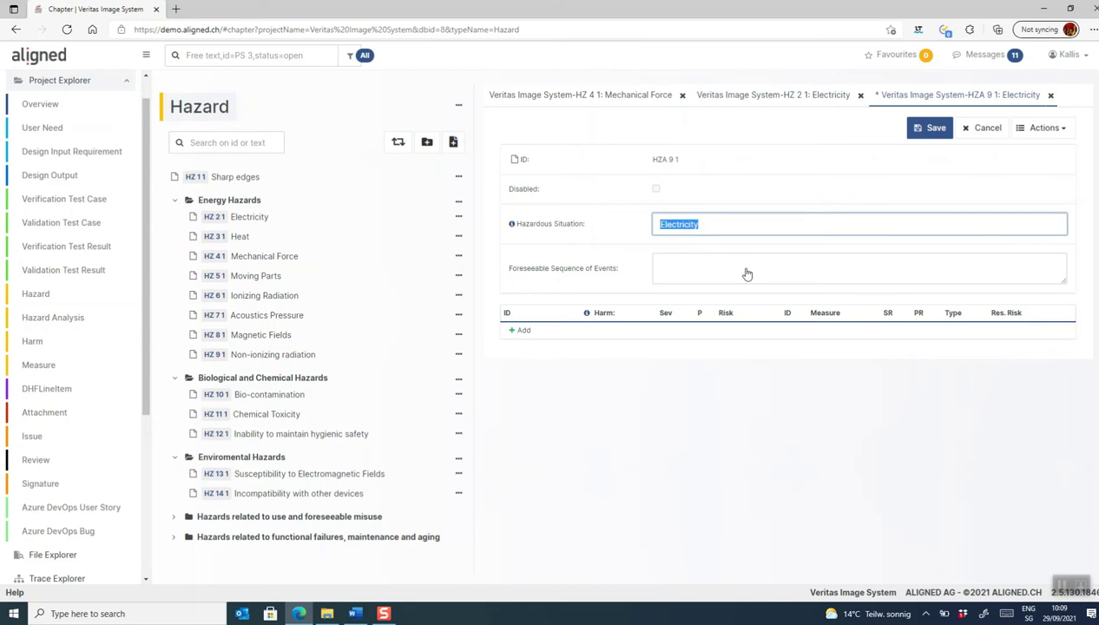
pyautogui.write('User gets electric shock when')
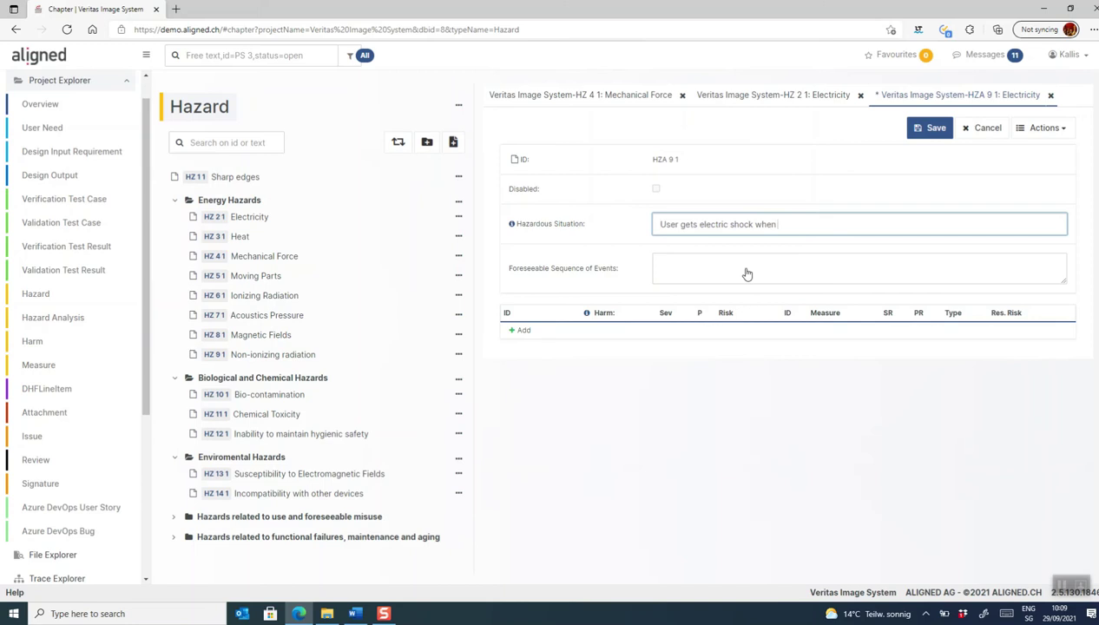
pyautogui.write(' touching the device')
# - Enter "User tries to open the device" as the foreseeable sequence of events
pyautogui.click(698, 276)
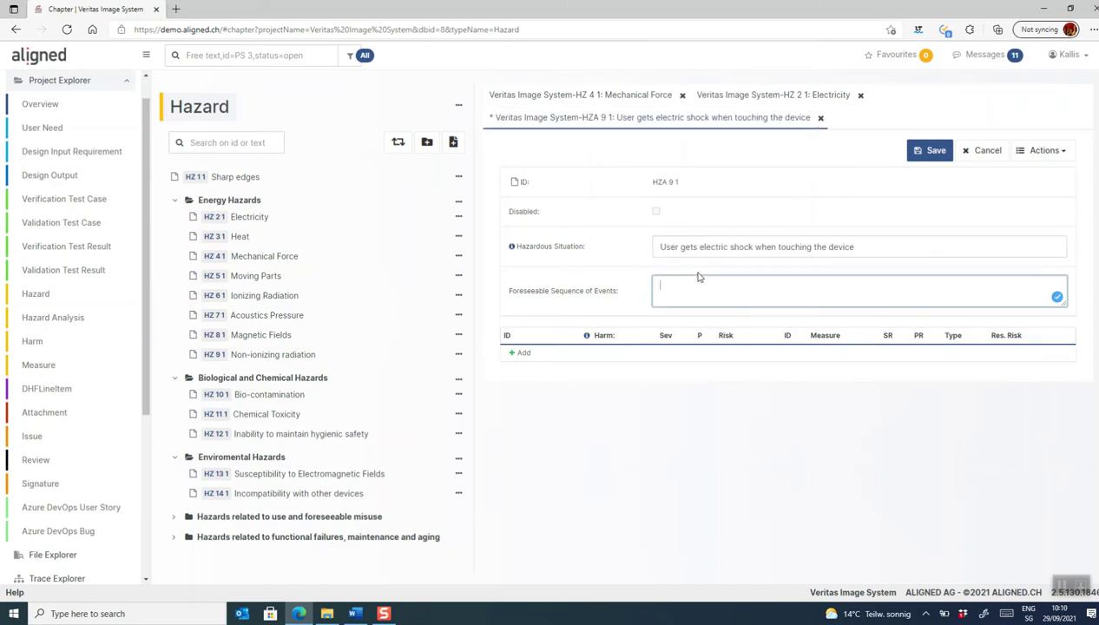
pyautogui.write('User tries to open')
pyautogui.write(' th edevice')
pyautogui.press('BackSpace')
pyautogui.press('BackSpace')
pyautogui.write('e')
# - Add the harm Irreversible / Permanent Injury with probability 4 and save the hazard analysis
pyautogui.click(522, 354)
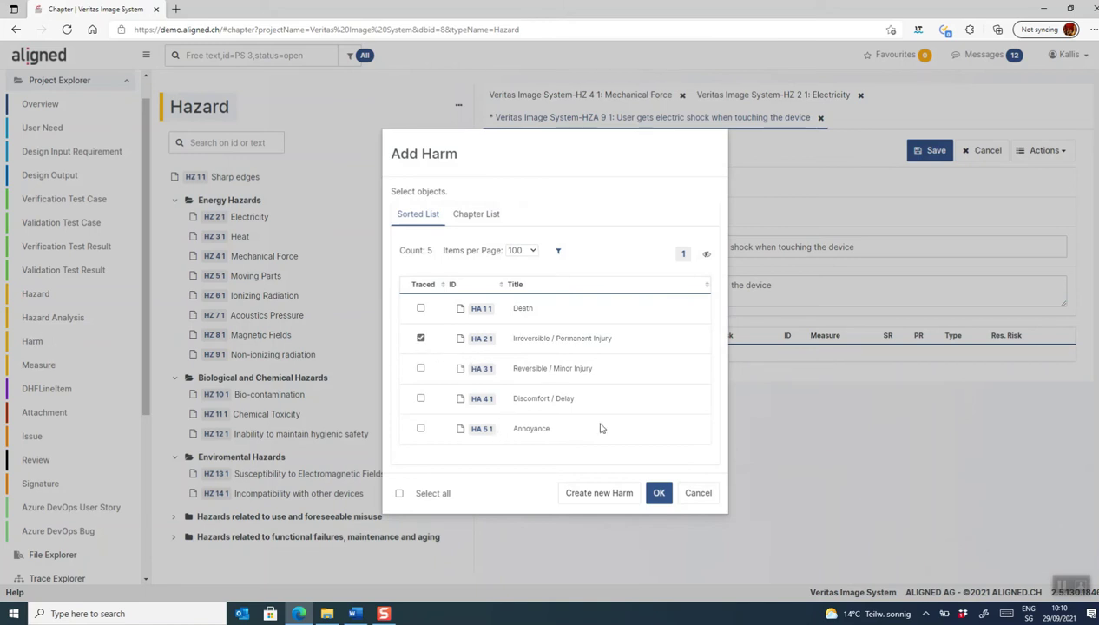
pyautogui.click(659, 493)
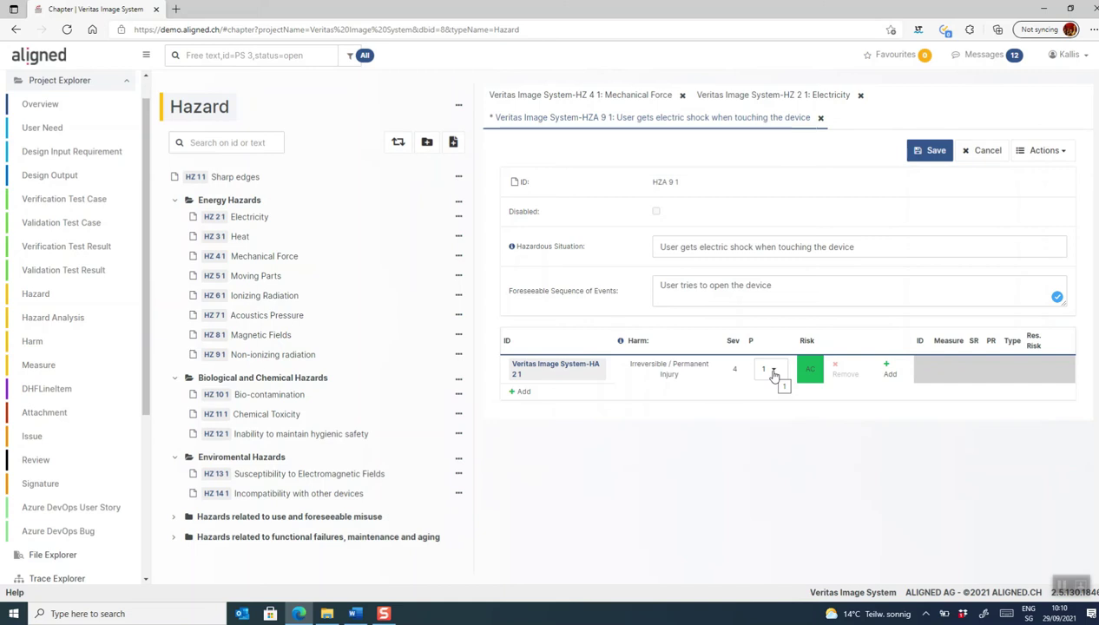
pyautogui.click(775, 375)
pyautogui.click(769, 444)
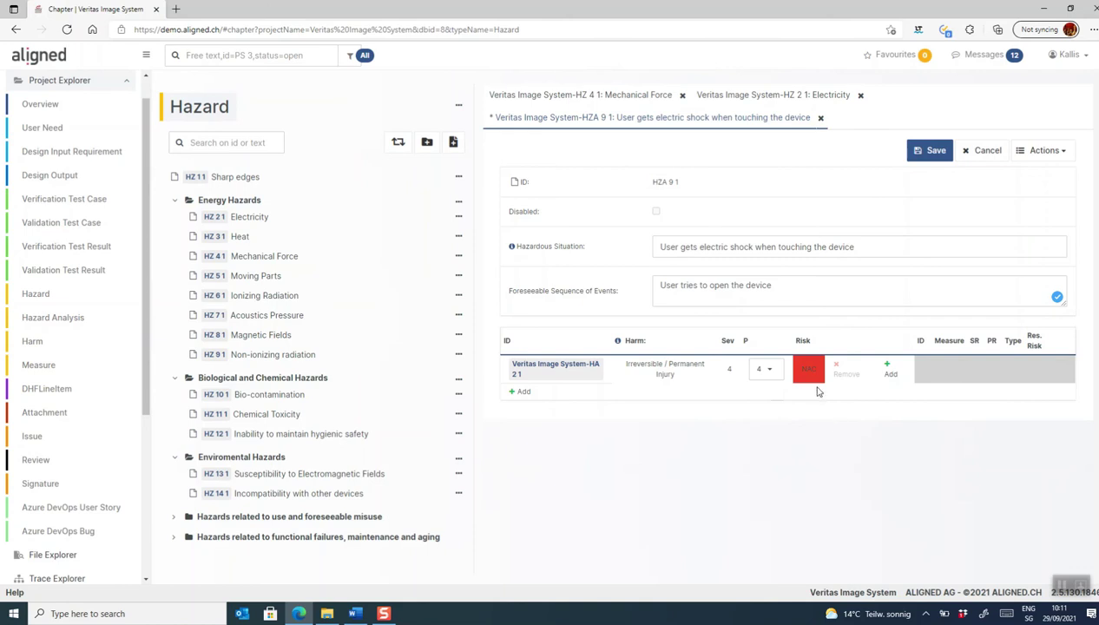
pyautogui.click(927, 151)
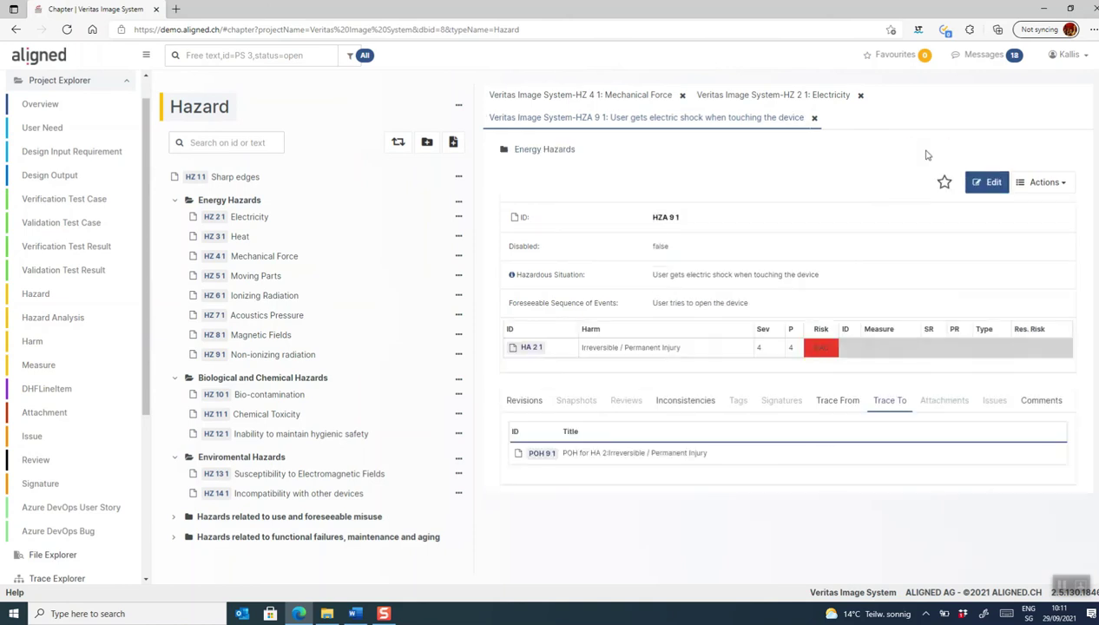
# - Review the new hazard analysis's inconsistencies, then open its full page from the Energy Hazards chapter
pyautogui.click(674, 400)
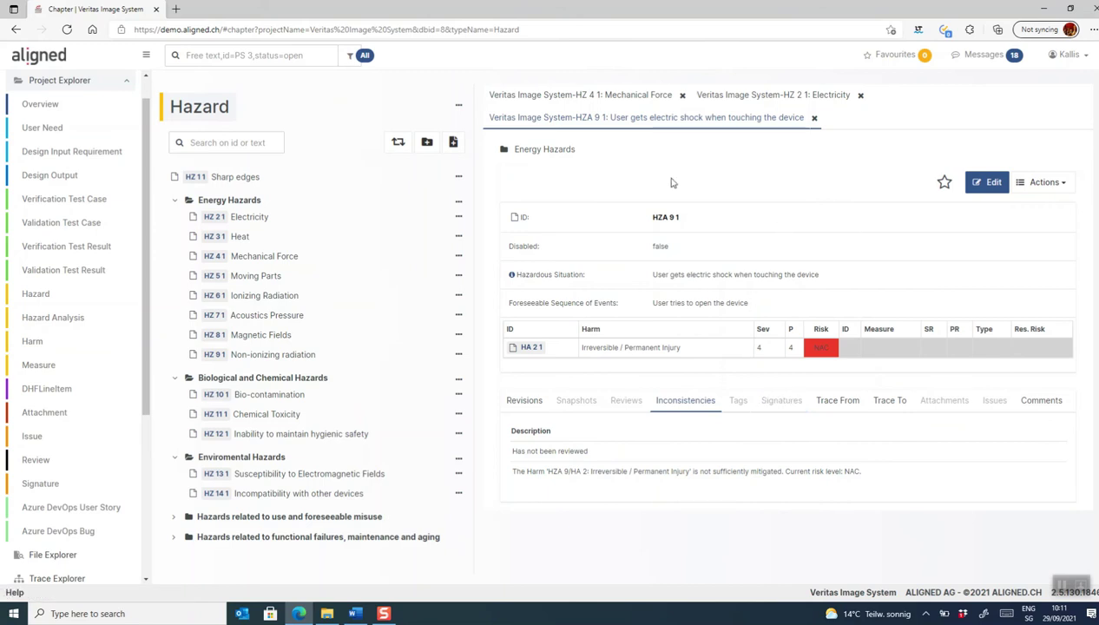
pyautogui.click(545, 151)
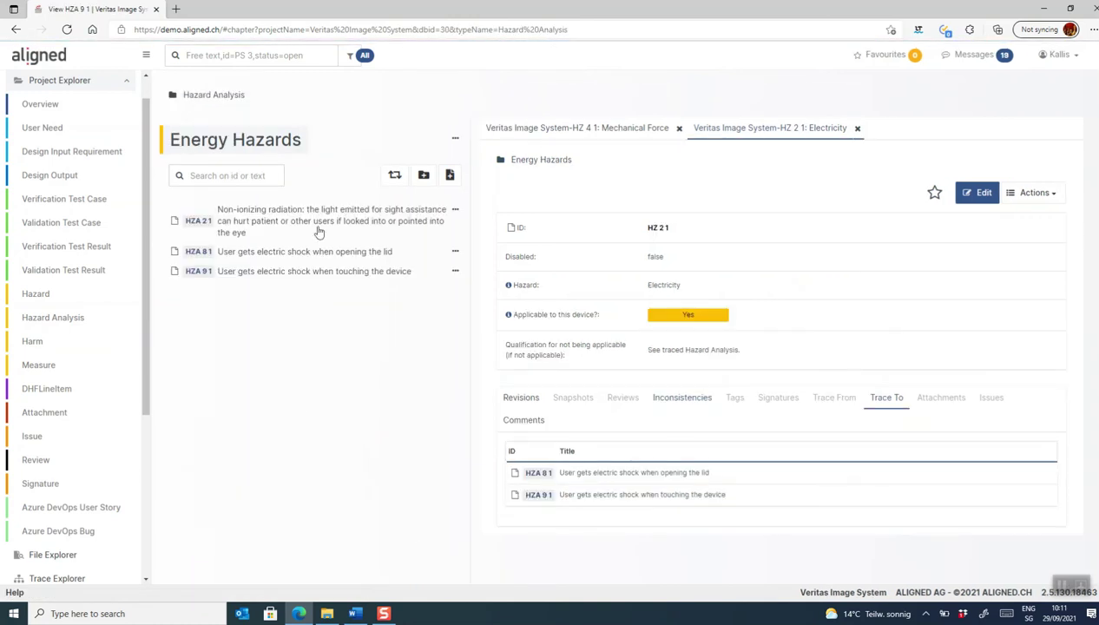
pyautogui.click(200, 272)
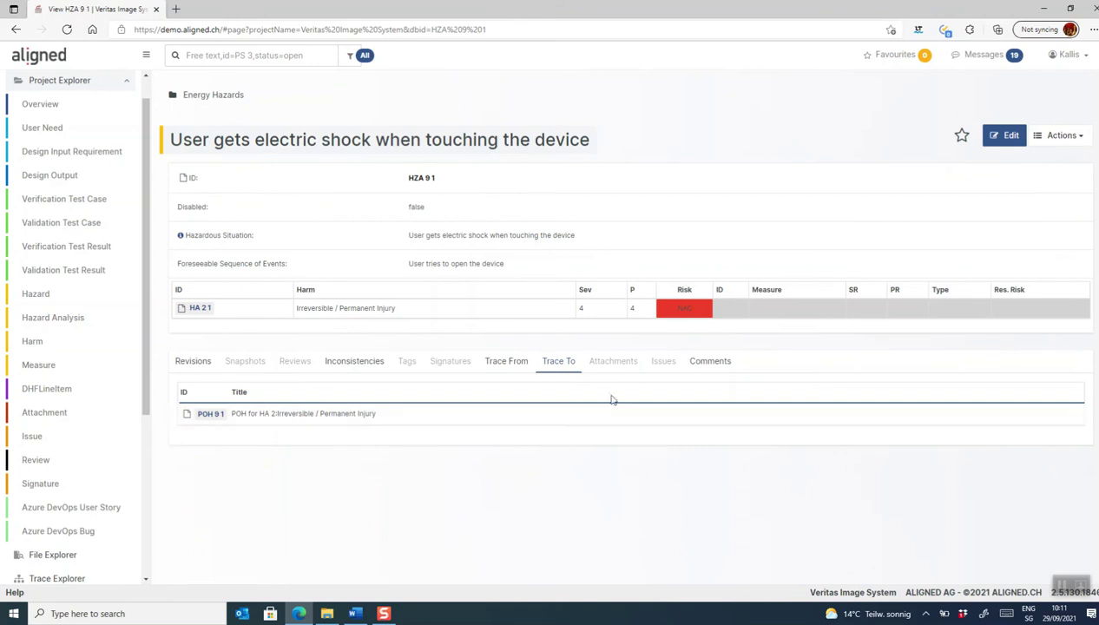
# - Edit the hazard analysis and create a measure for its harm titled "User proper insulation" with probability reduction 1
pyautogui.click(1005, 137)
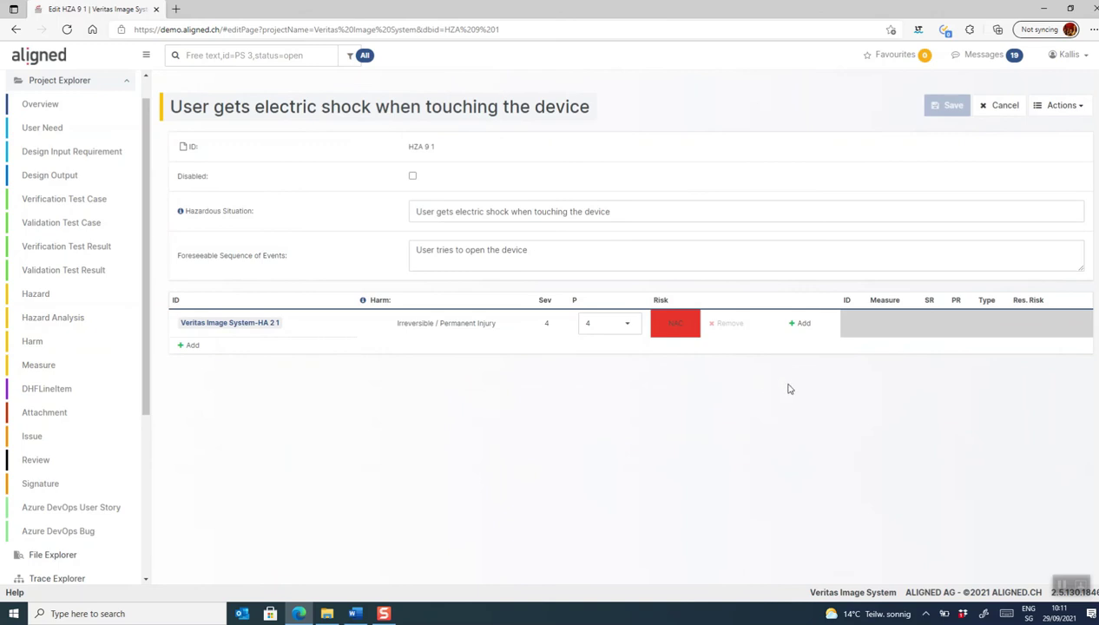
pyautogui.click(803, 327)
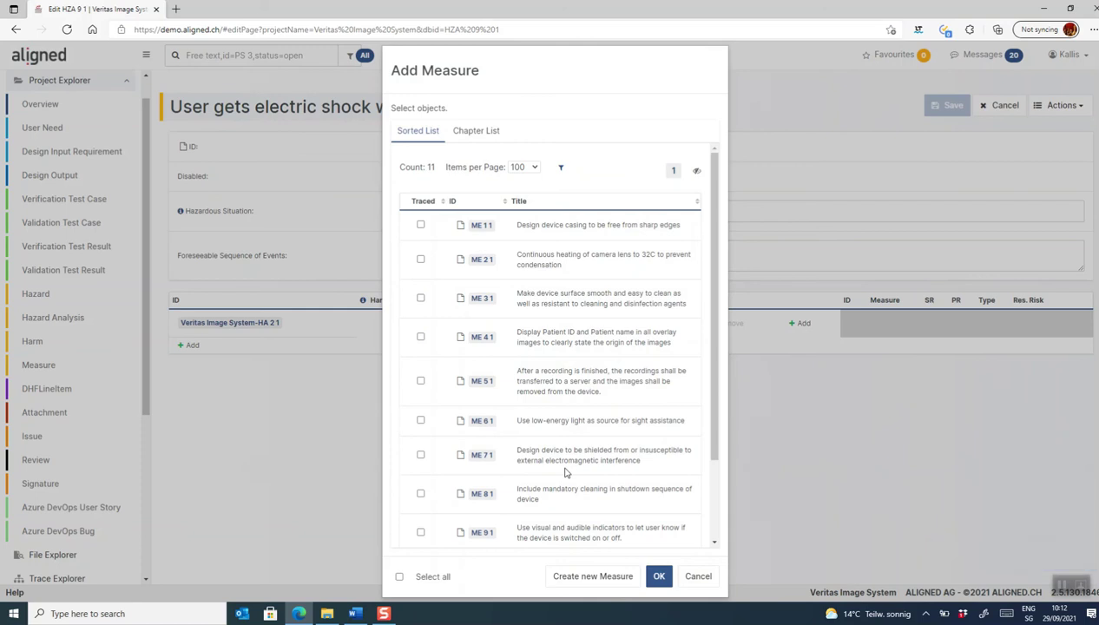
pyautogui.click(584, 577)
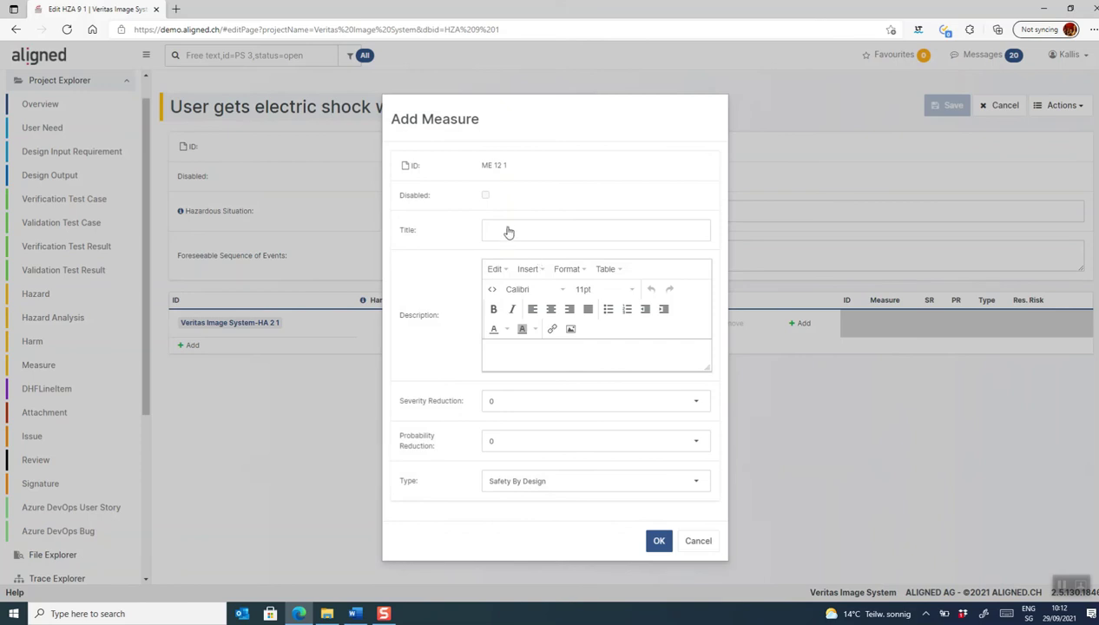
pyautogui.click(508, 233)
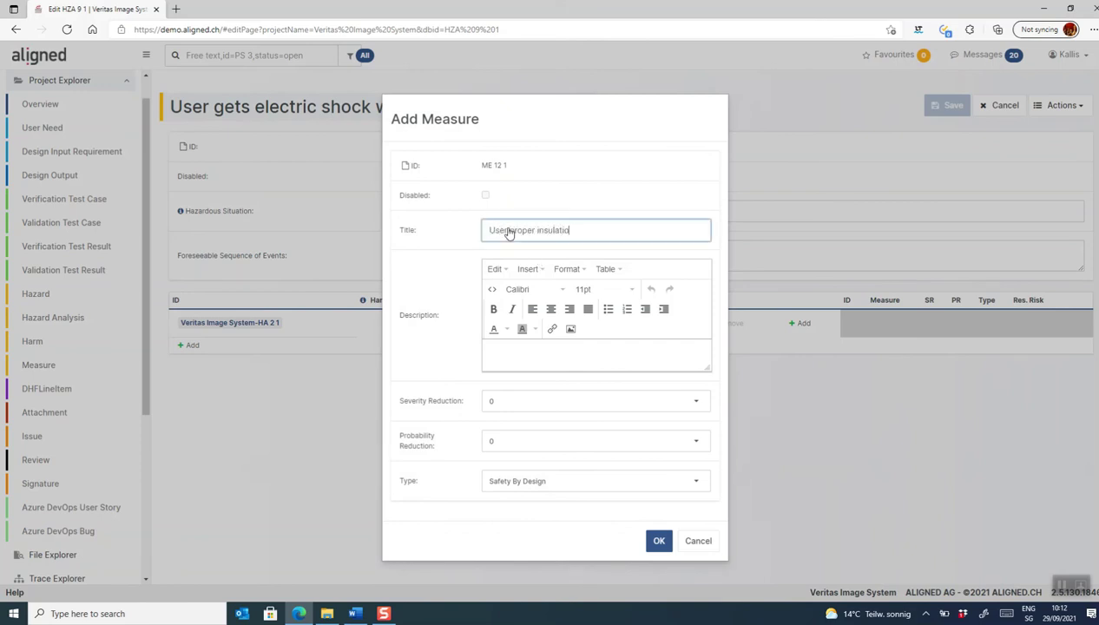
pyautogui.click(696, 443)
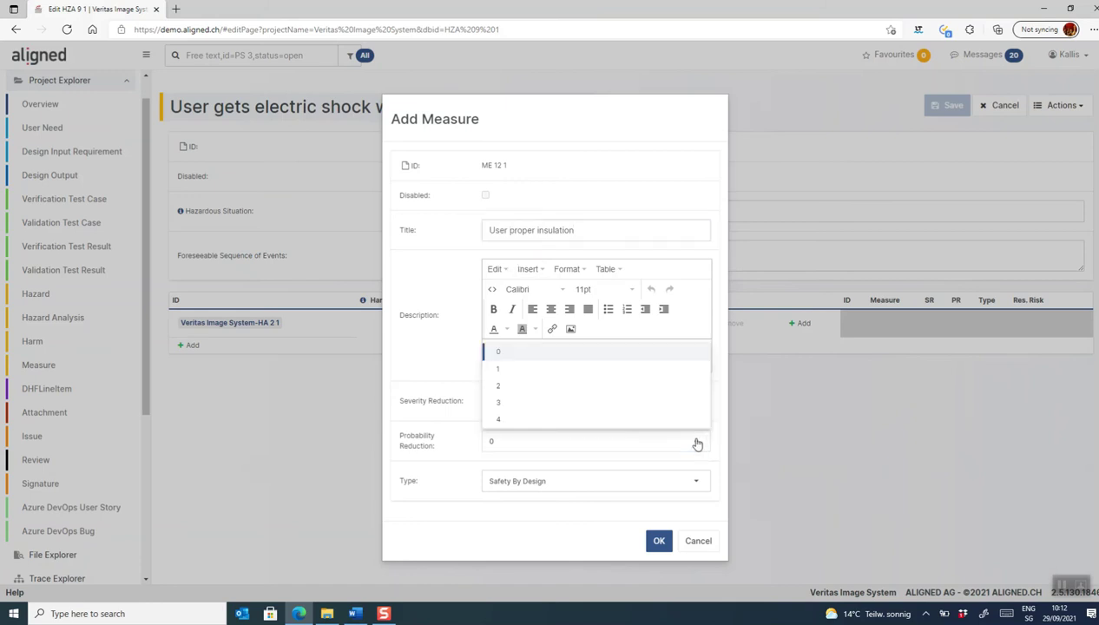
pyautogui.click(544, 374)
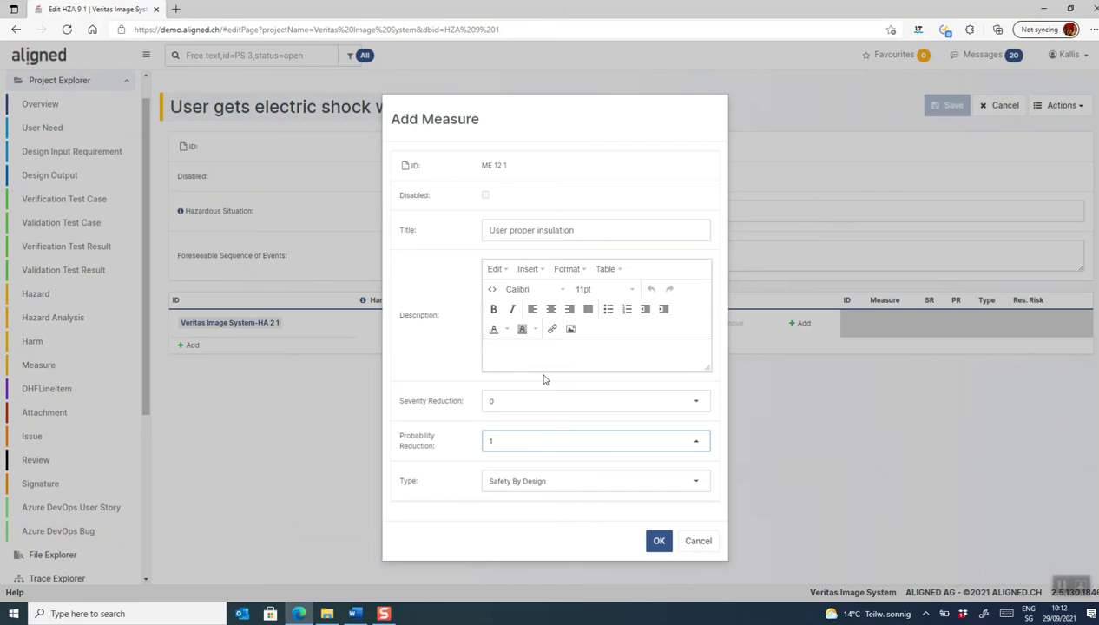
pyautogui.click(658, 539)
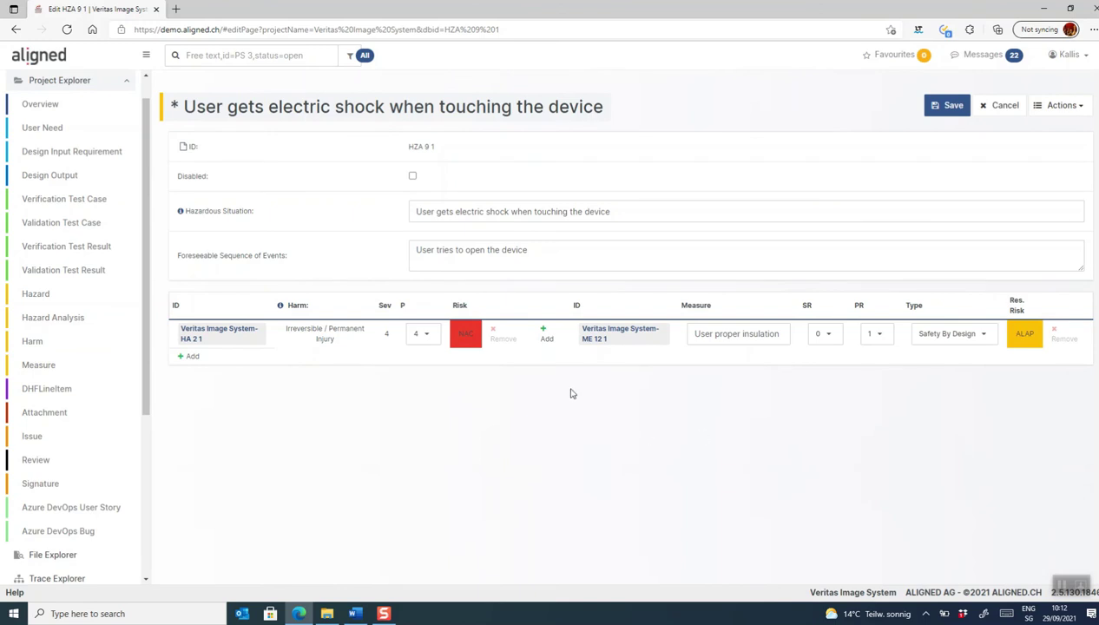
# - Create a second measure for the harm titled "Use isolated cables" with probability reduction 1, and save the hazard analysis
pyautogui.click(542, 339)
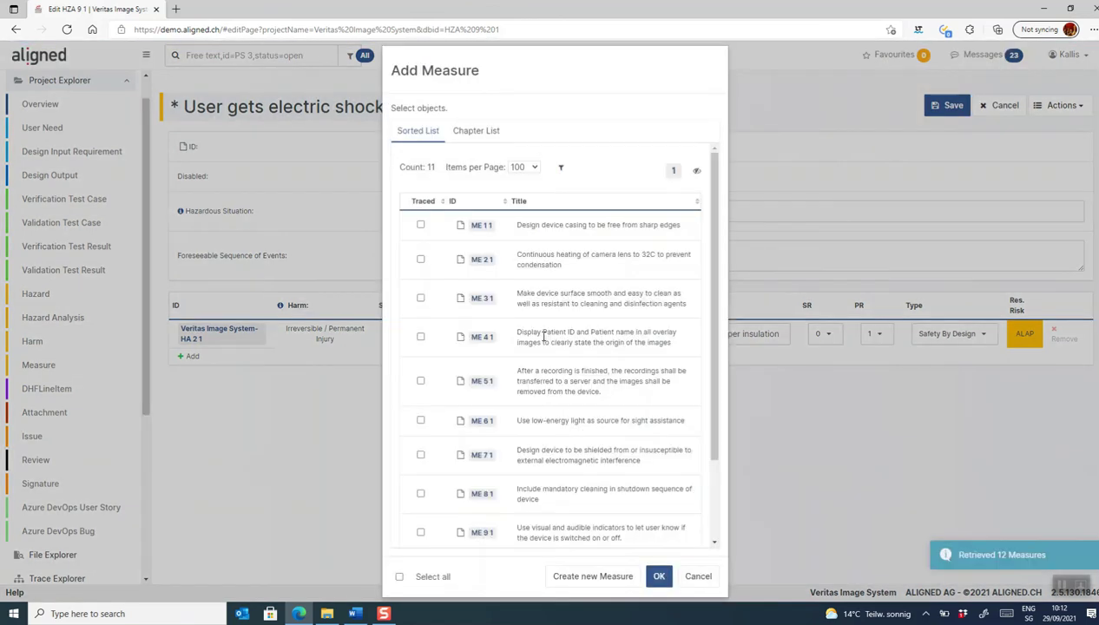
pyautogui.click(578, 576)
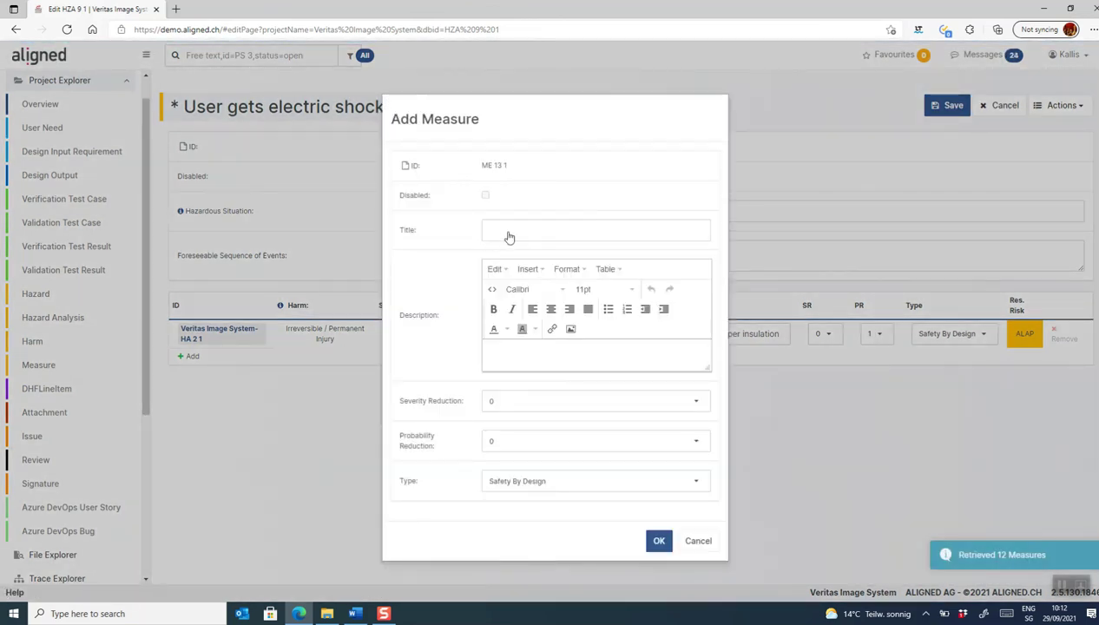
pyautogui.click(508, 234)
pyautogui.write('Use isolated cables')
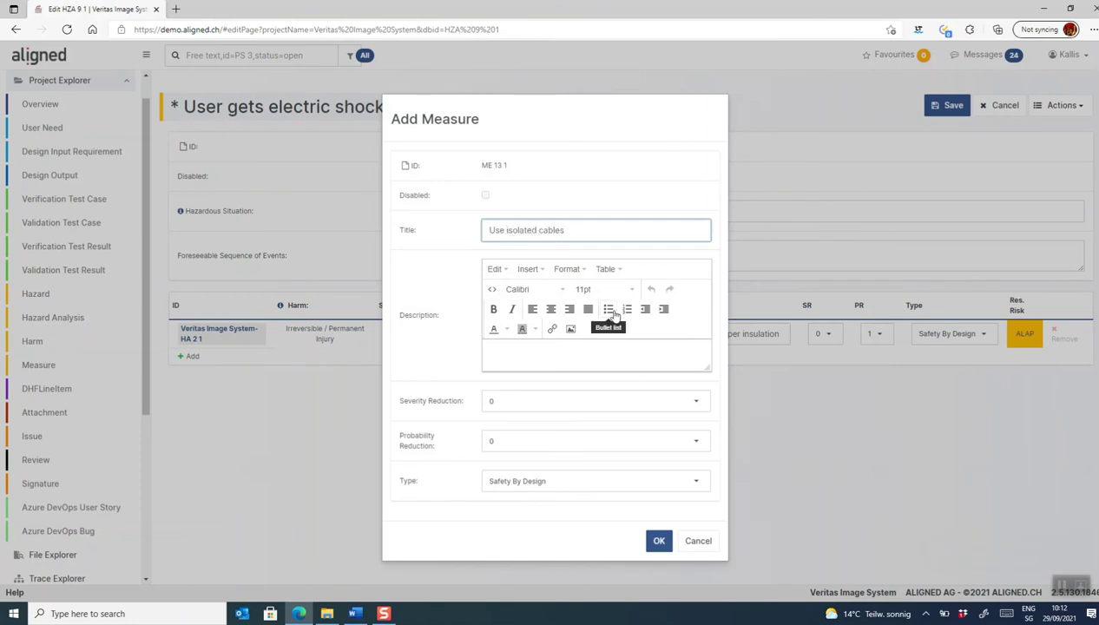
pyautogui.click(685, 440)
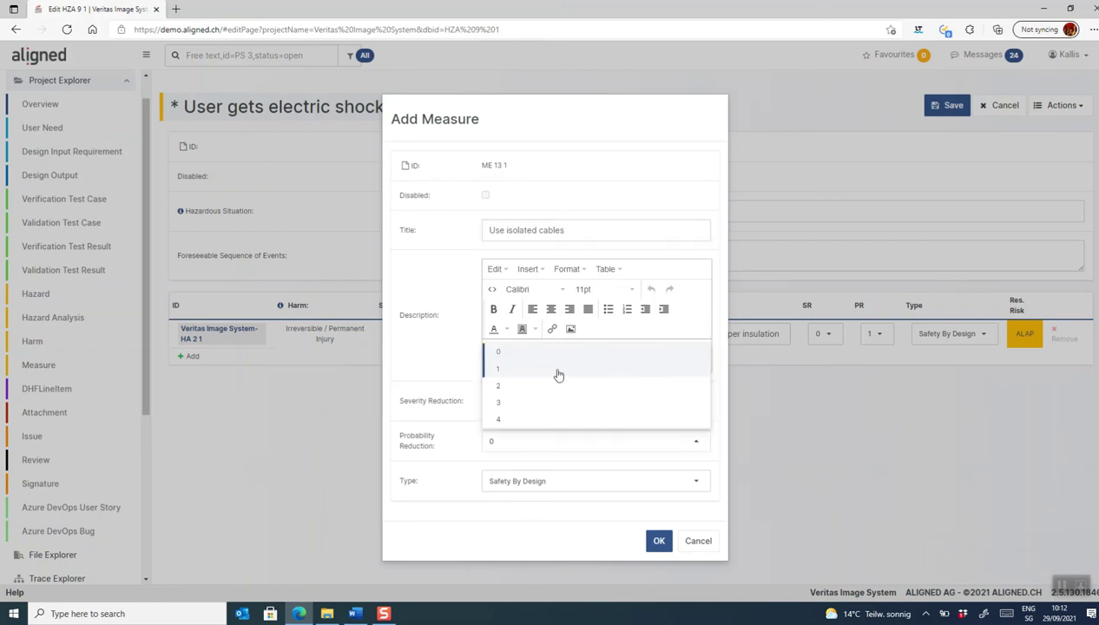
pyautogui.click(556, 369)
pyautogui.click(657, 540)
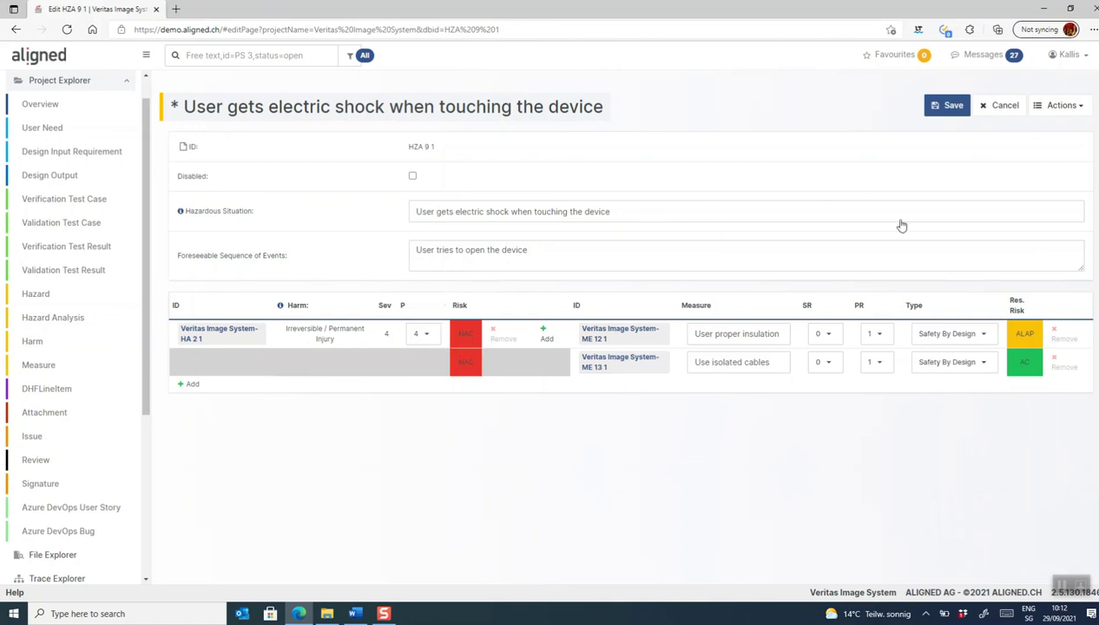
pyautogui.click(949, 106)
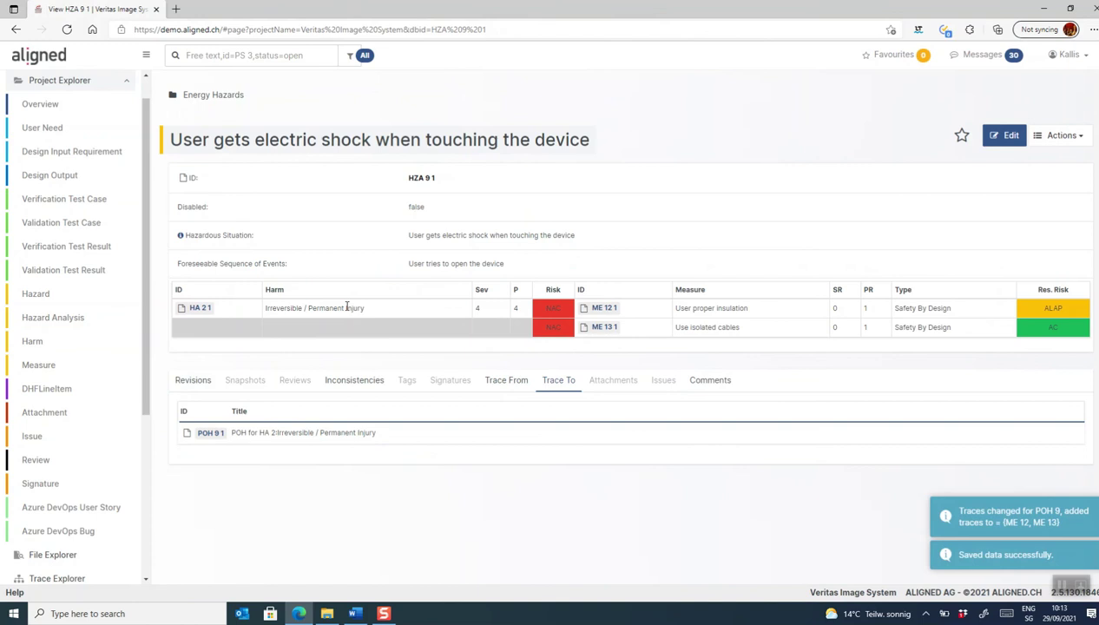
# - Open the "User proper insulation" measure from the project's measures and review its inconsistencies
pyautogui.click(38, 365)
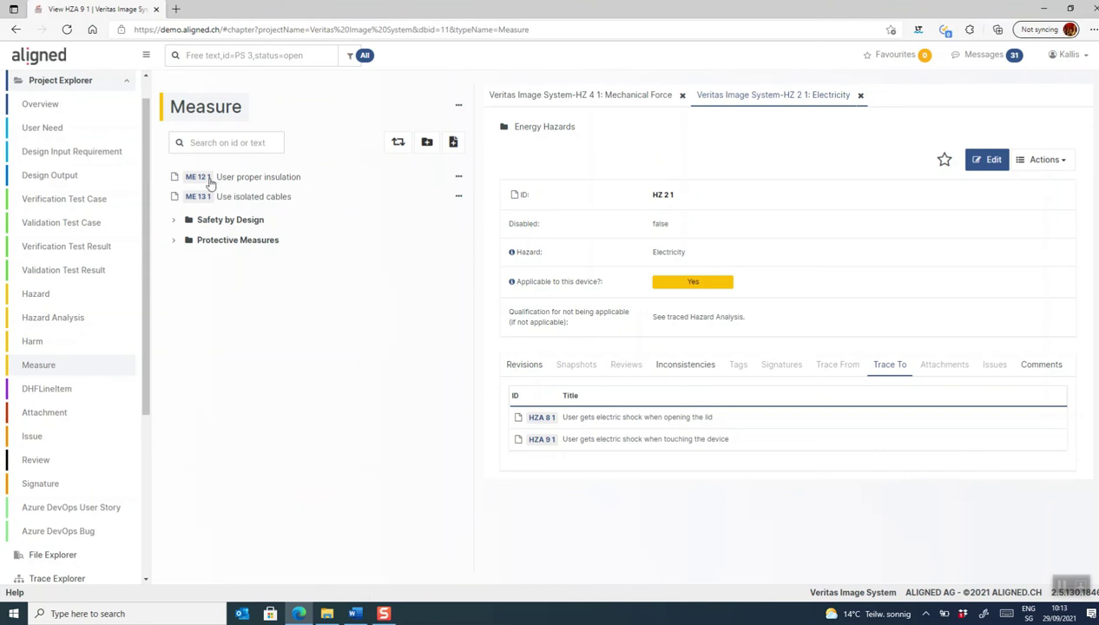
pyautogui.click(198, 177)
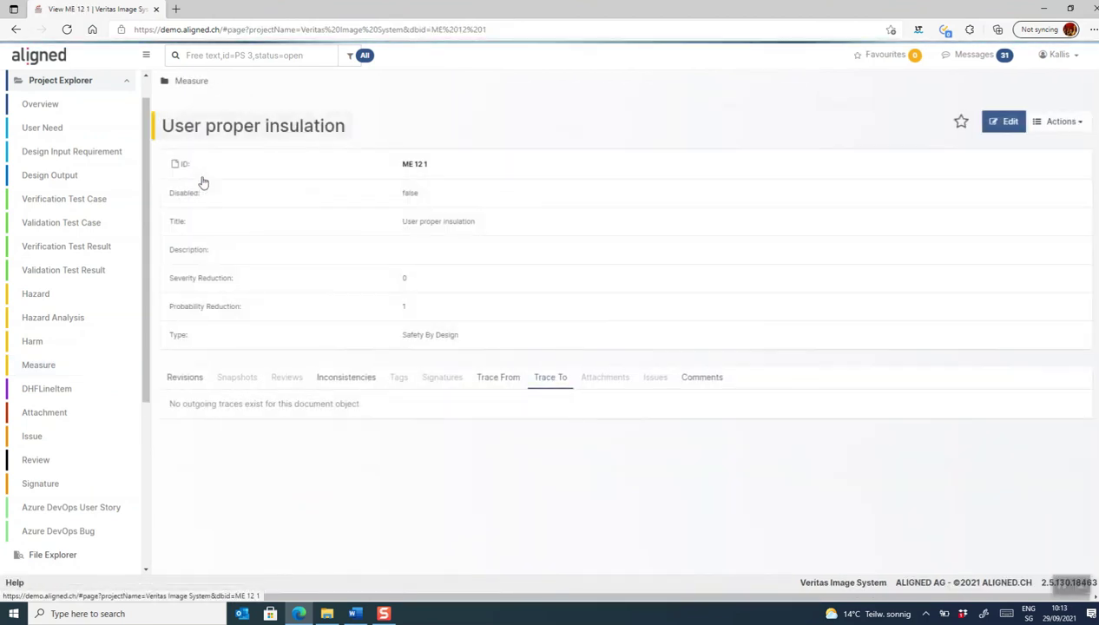
pyautogui.click(338, 398)
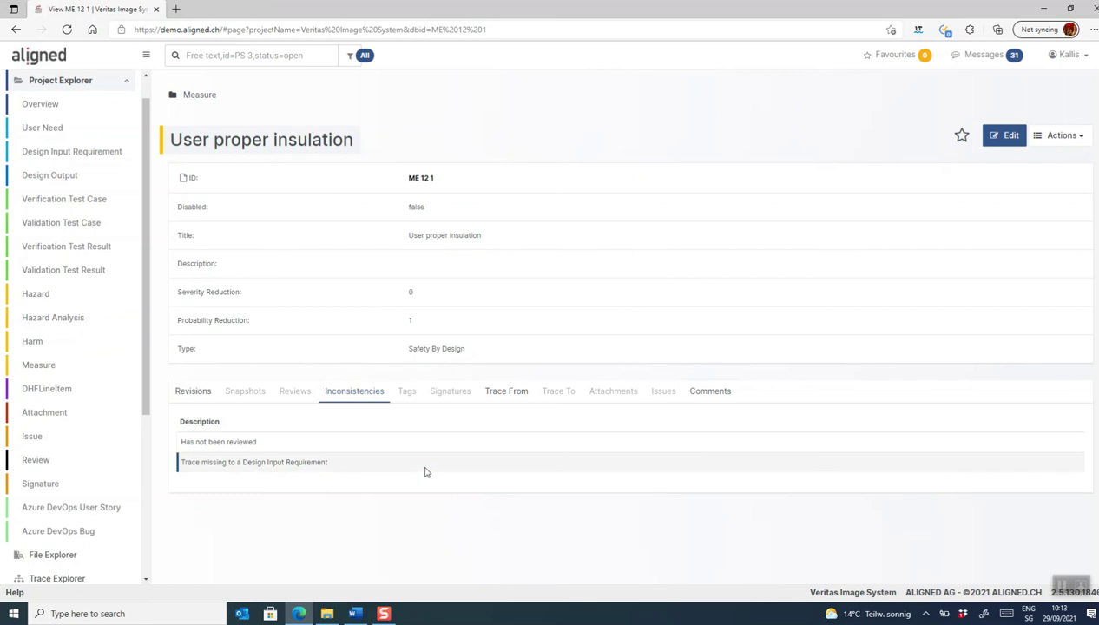
# - Generate a design input requirement from the measure, title it "Insulation of device housing", and save it
pyautogui.click(1064, 138)
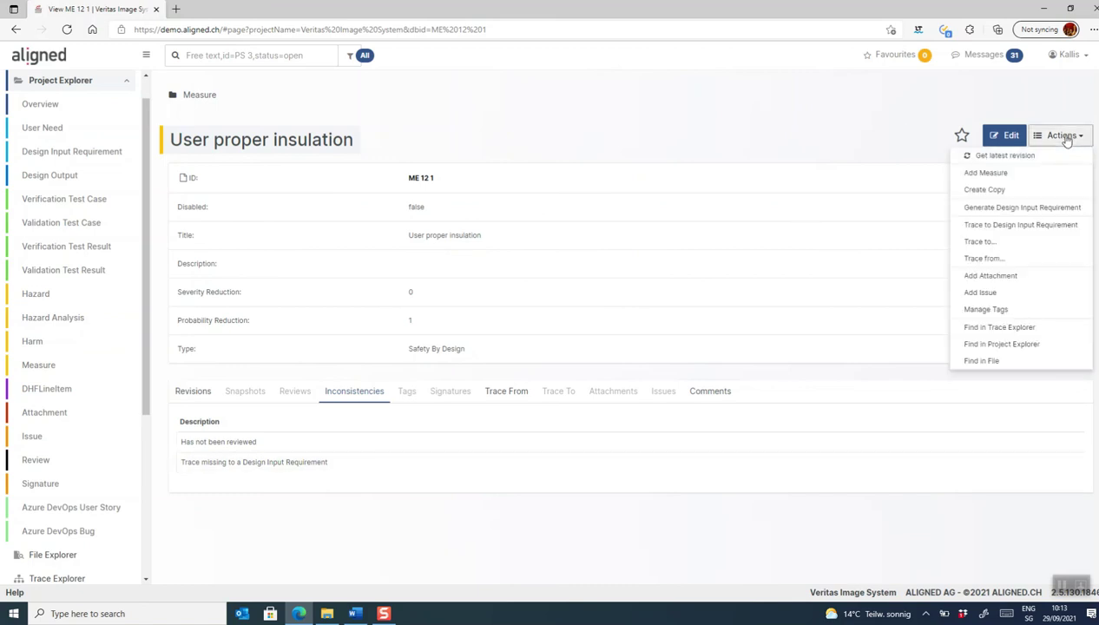
pyautogui.click(986, 207)
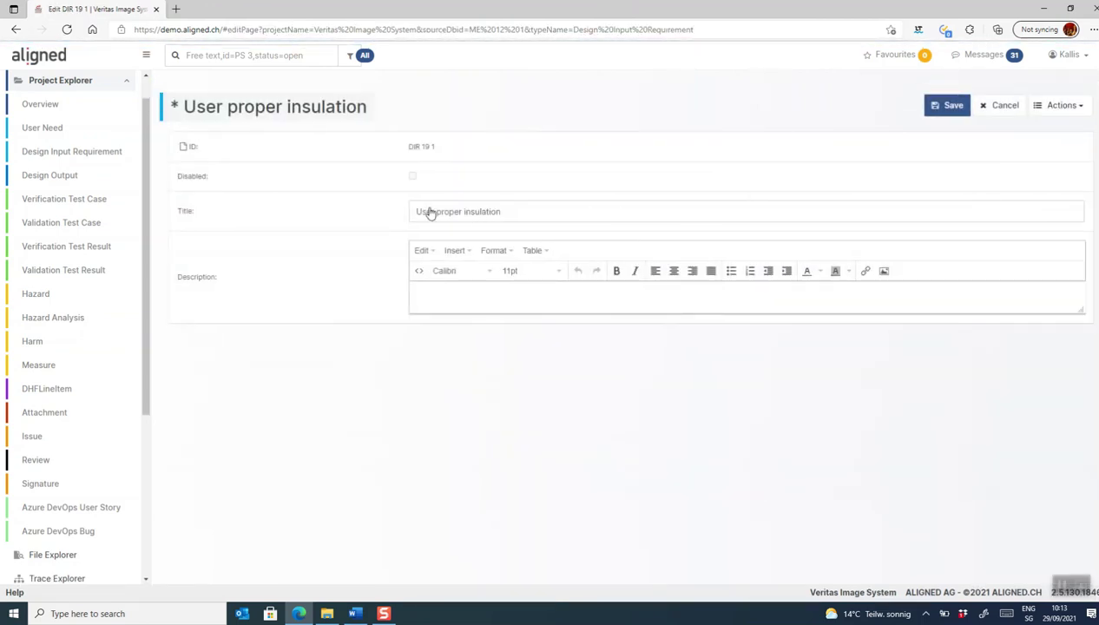
pyautogui.click(434, 213)
pyautogui.moveTo(415, 213); pyautogui.dragTo(457, 223)
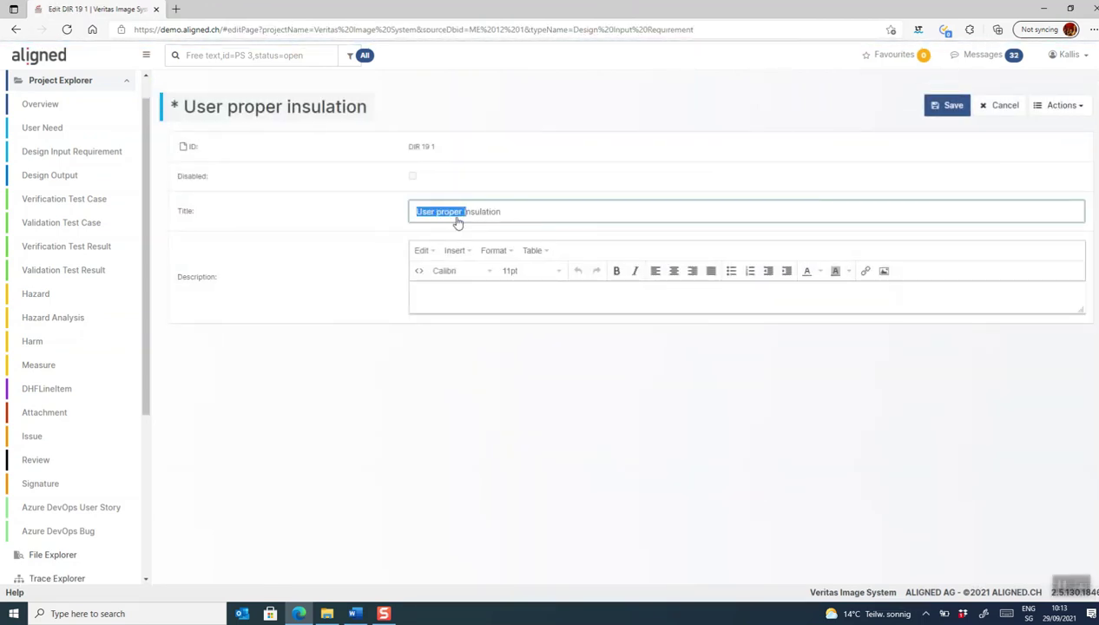
pyautogui.press('BackSpace')
pyautogui.click(944, 106)
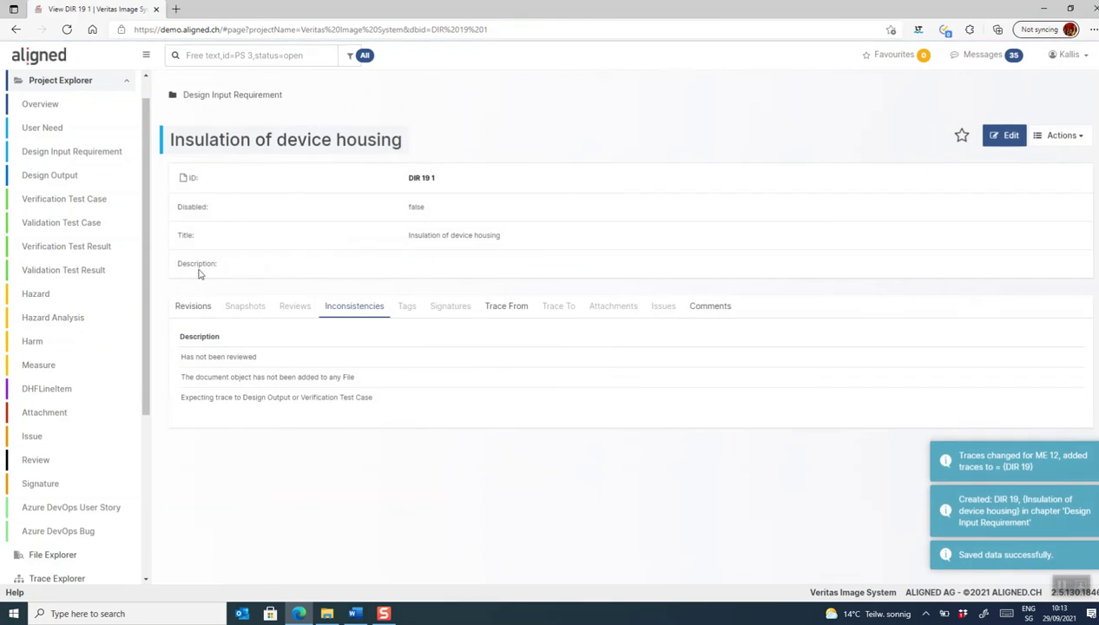
# - Return to the project overview and examine the Risk Analysis diagram's link from Measure to Design Input Requirement
pyautogui.click(41, 105)
pyautogui.scroll(-5, 586, 343)
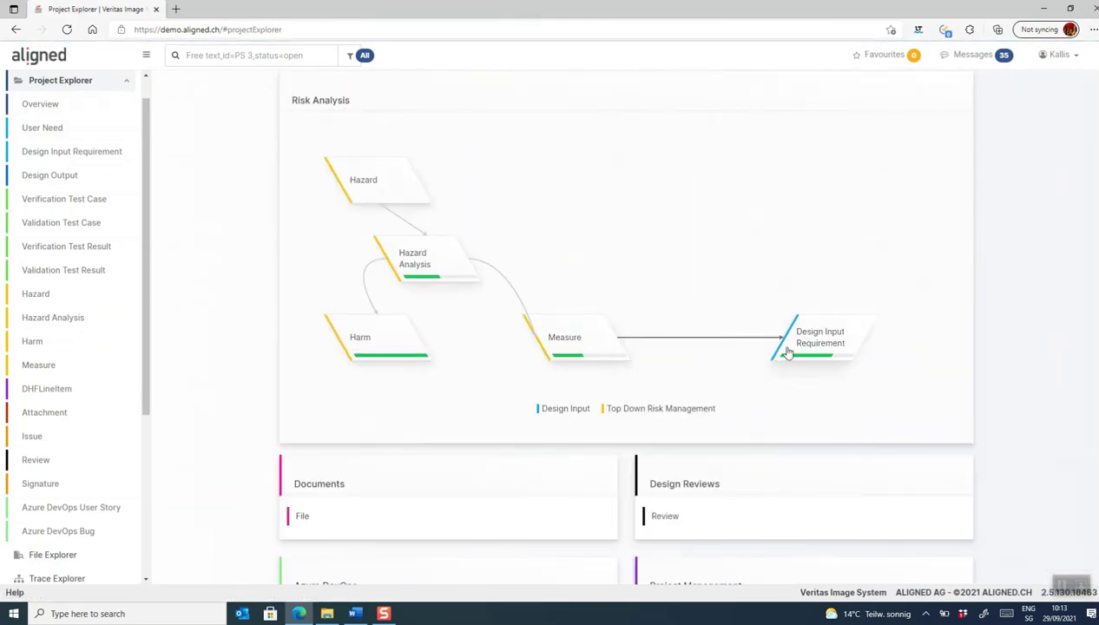